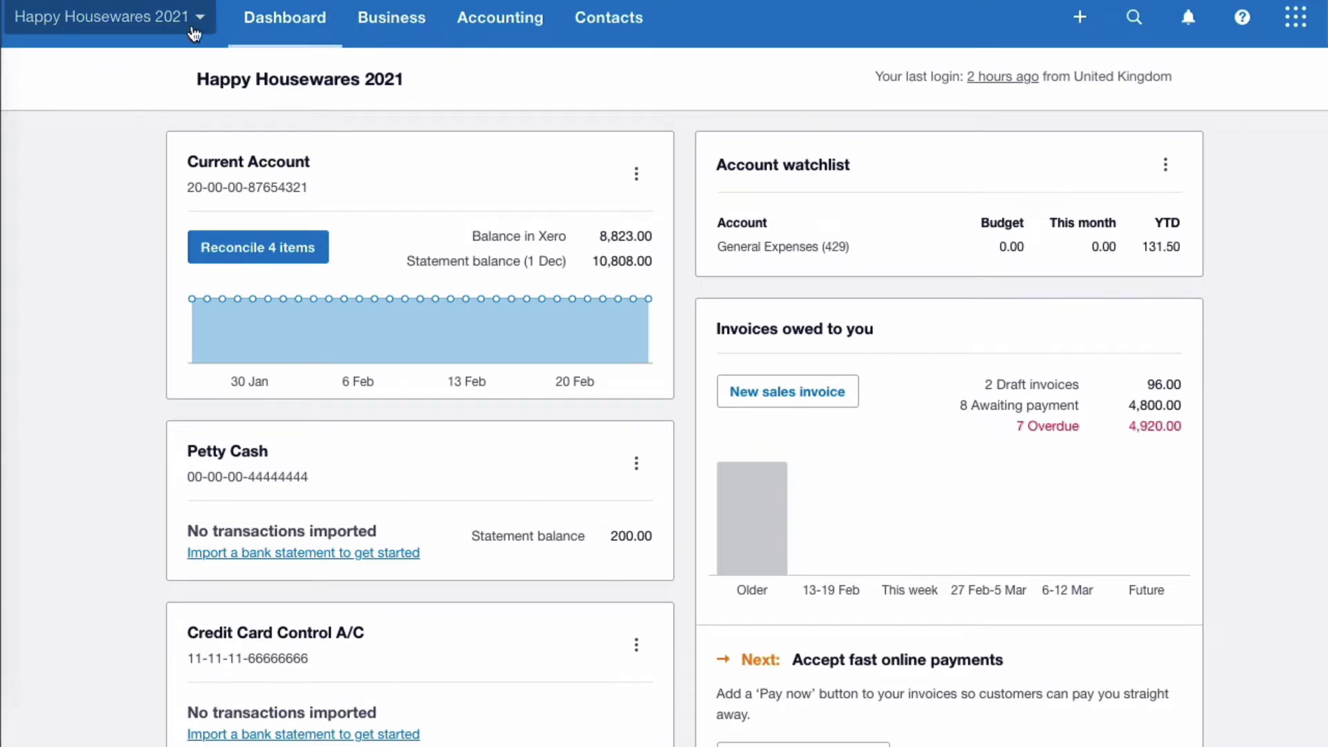
Step: Review a current user's access permissions in the organisation settings
click(131, 26)
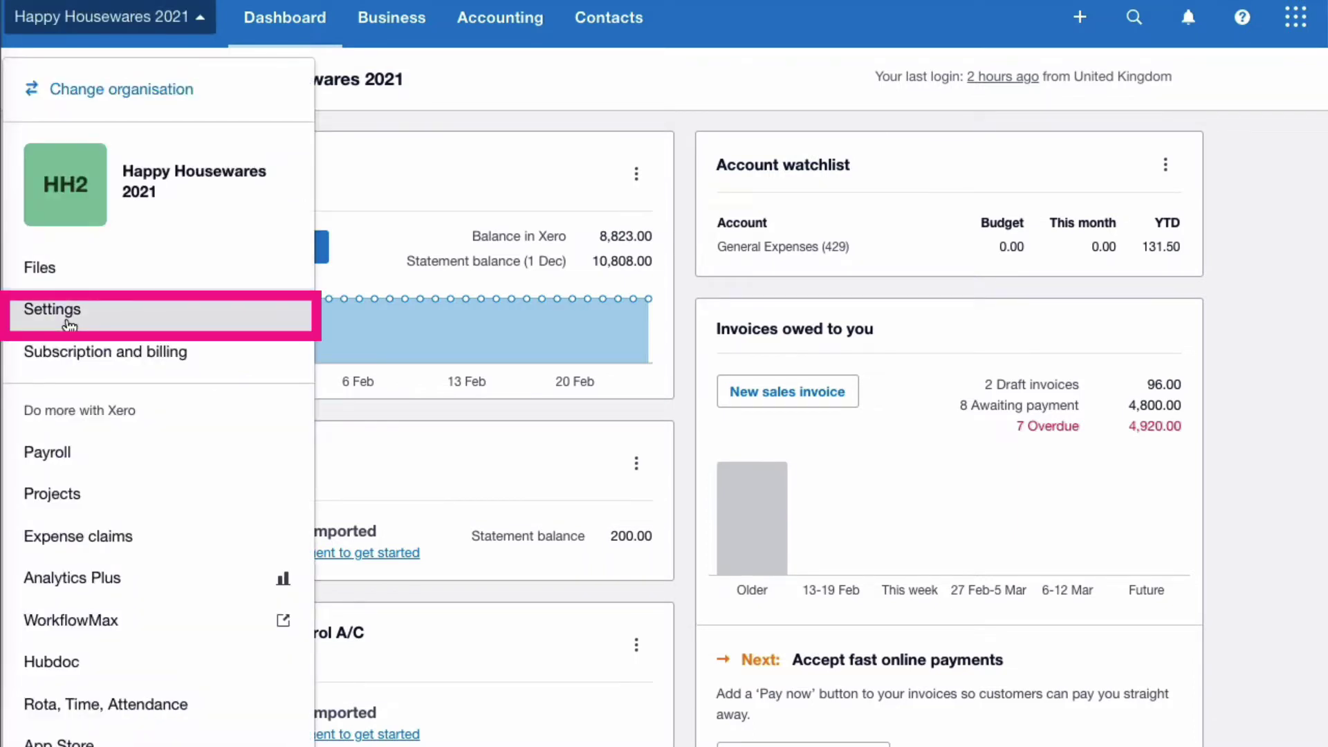
click(67, 320)
click(241, 284)
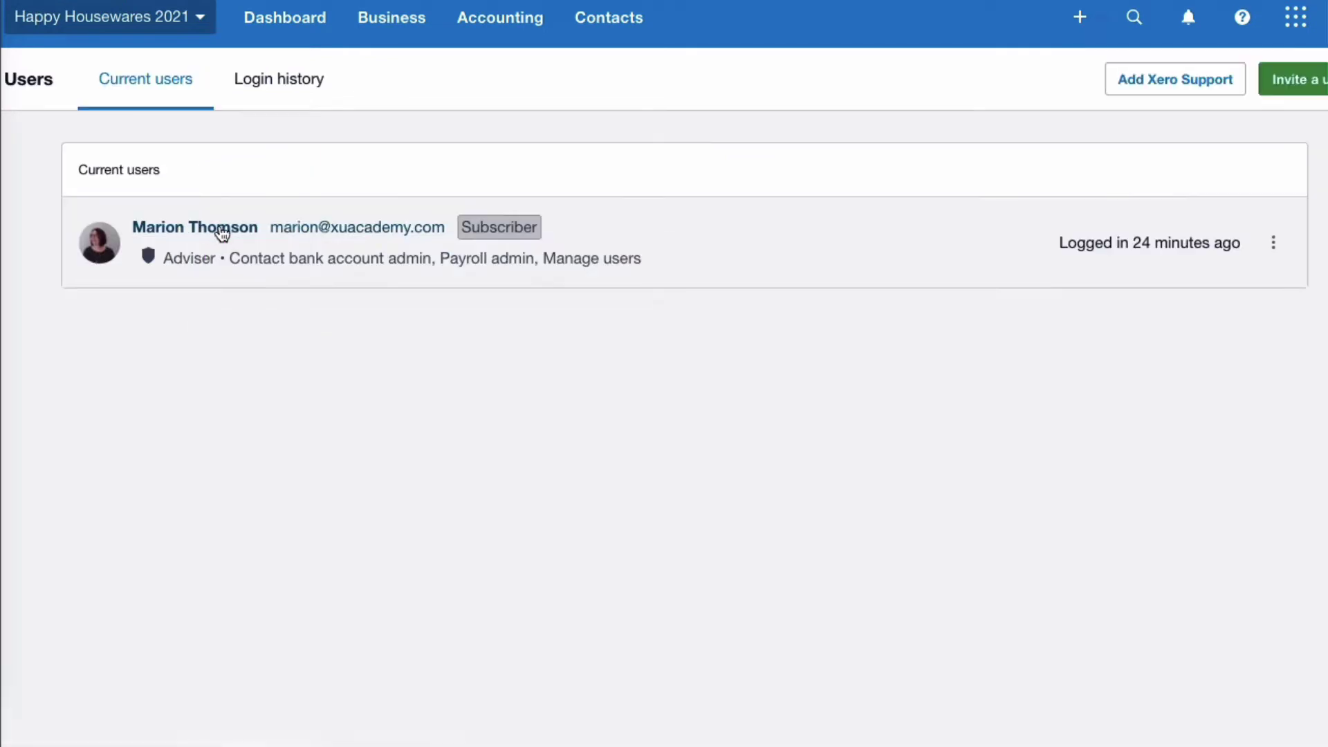
click(223, 227)
scroll(648, 306, down, 8)
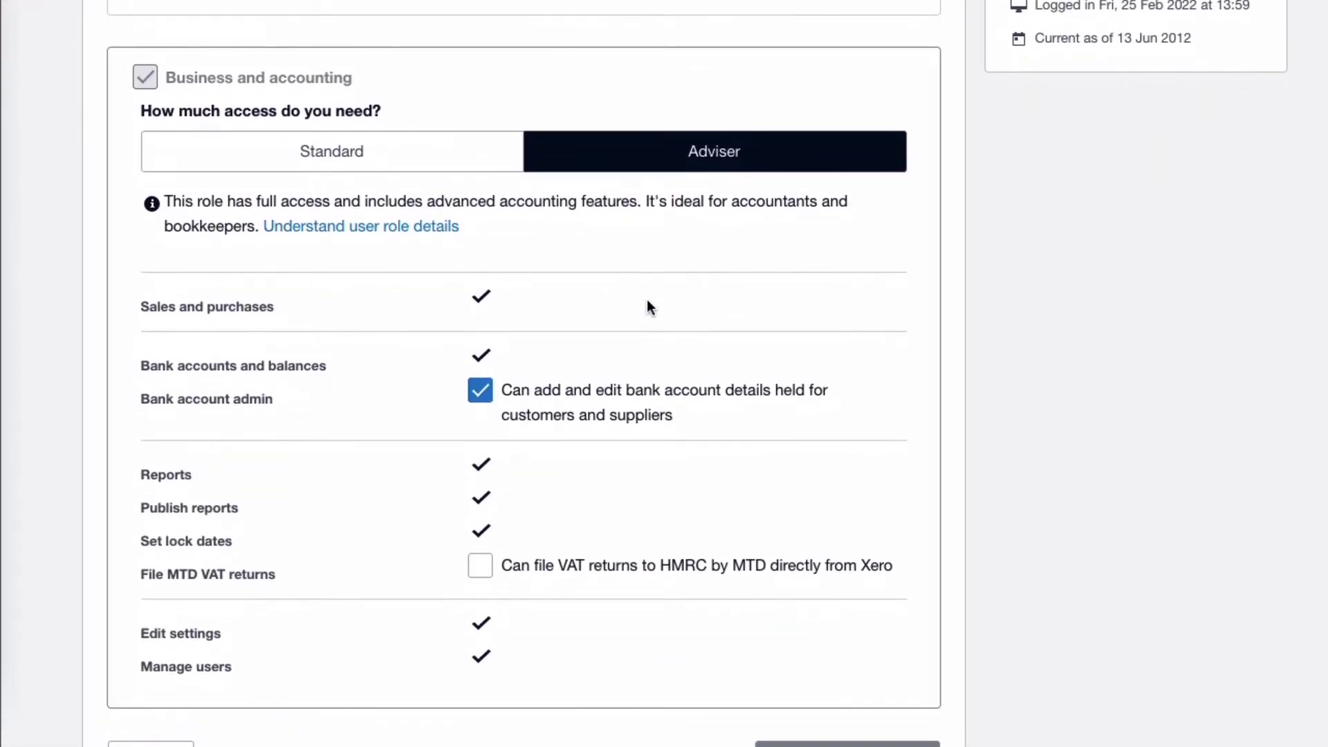
scroll(648, 306, up, 2)
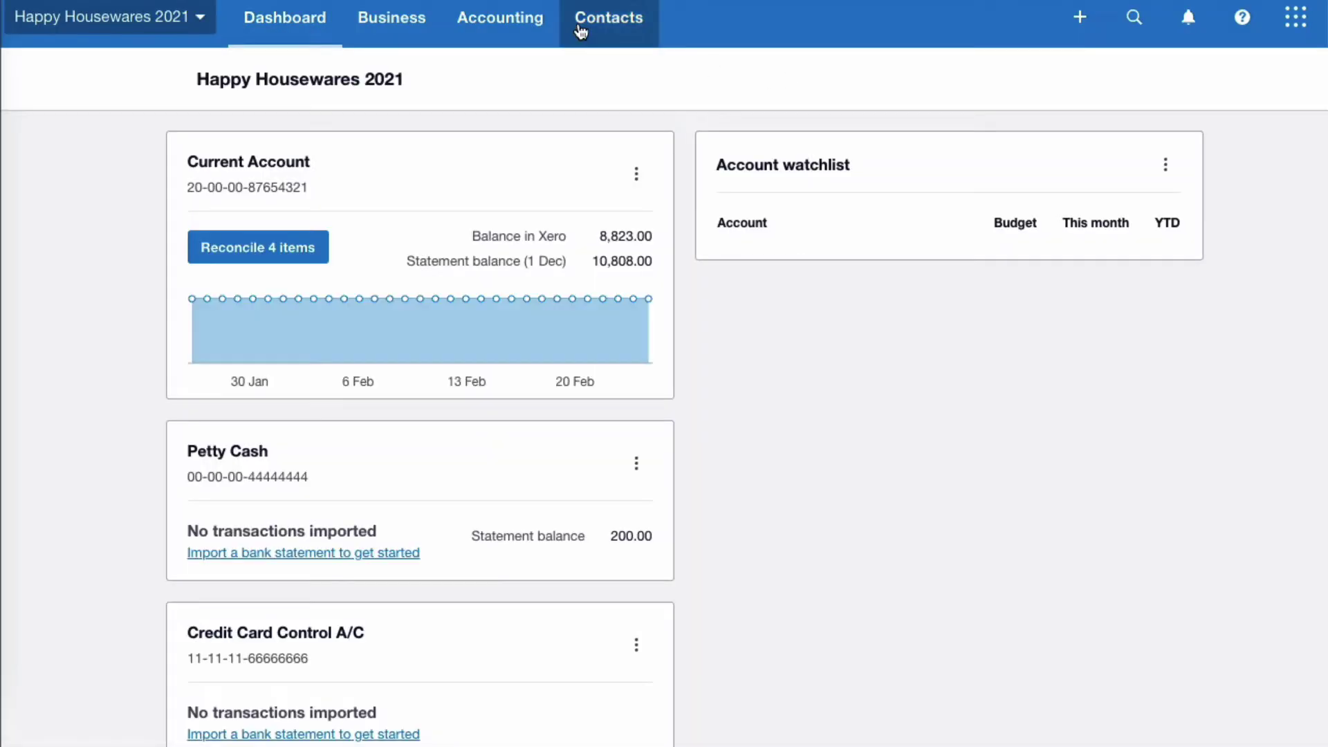
Step: Star Manual journals as a favourite on the Advanced accounting page
click(526, 23)
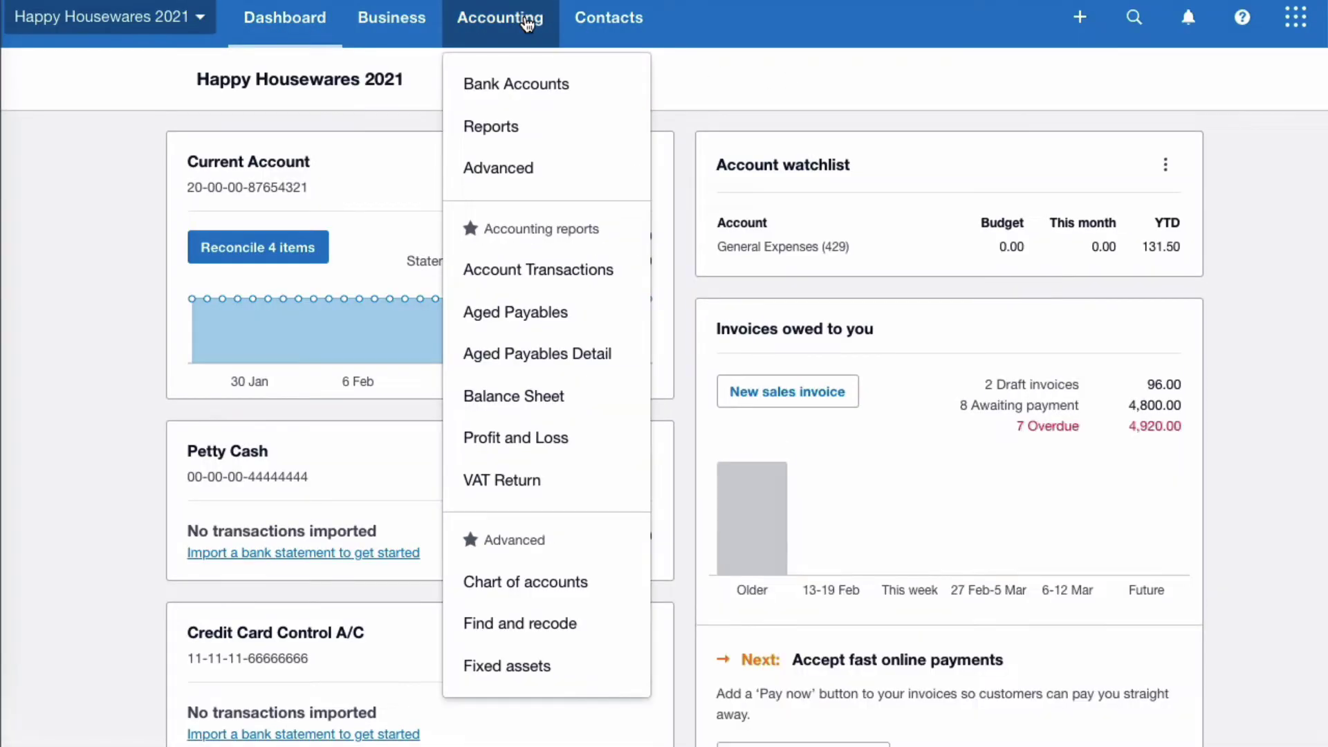
click(529, 184)
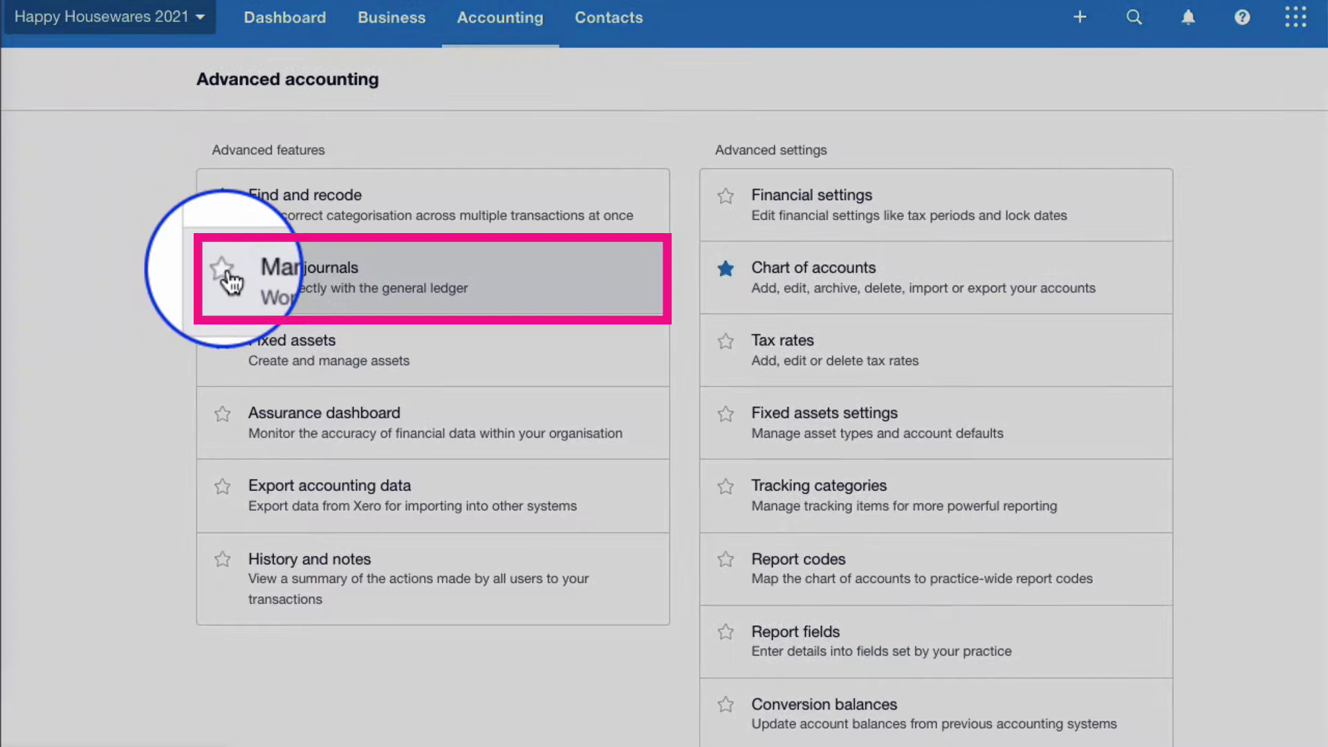
click(224, 270)
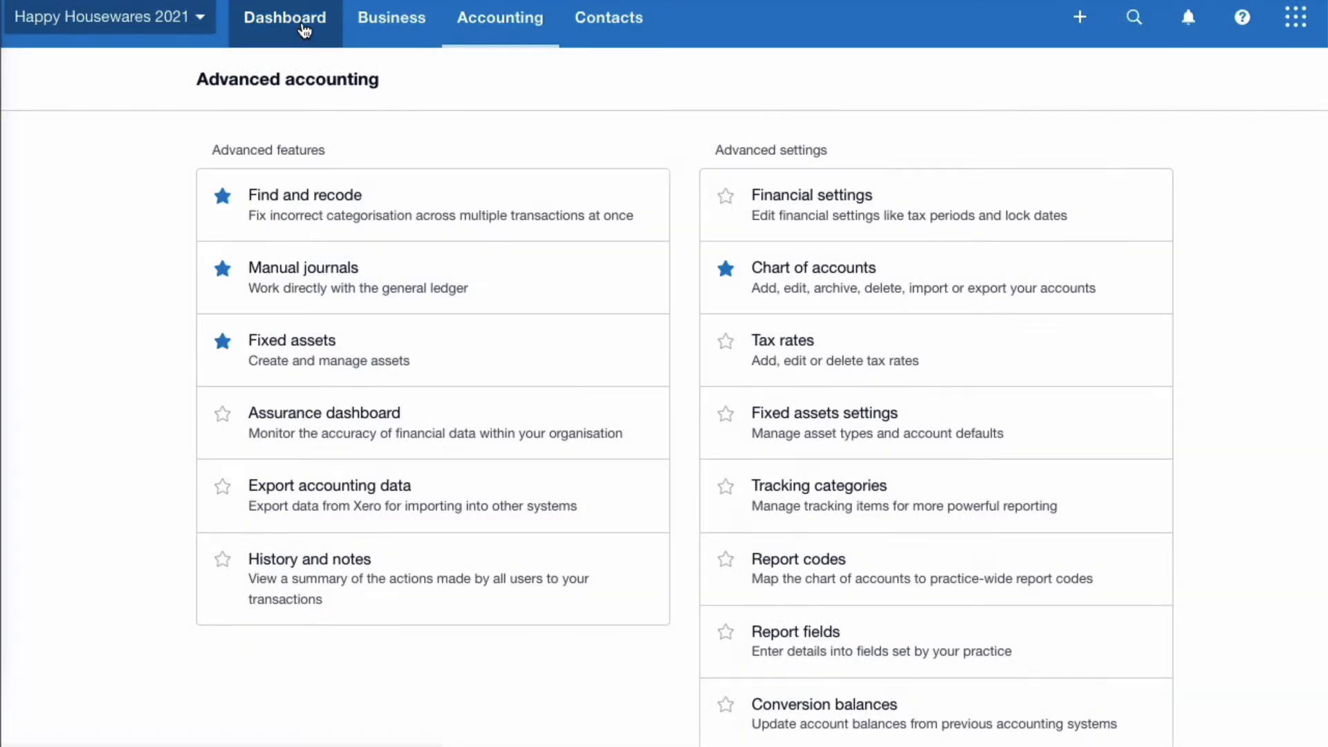
Step: From the dashboard, open the Manual journals list through the Accounting menu
click(302, 31)
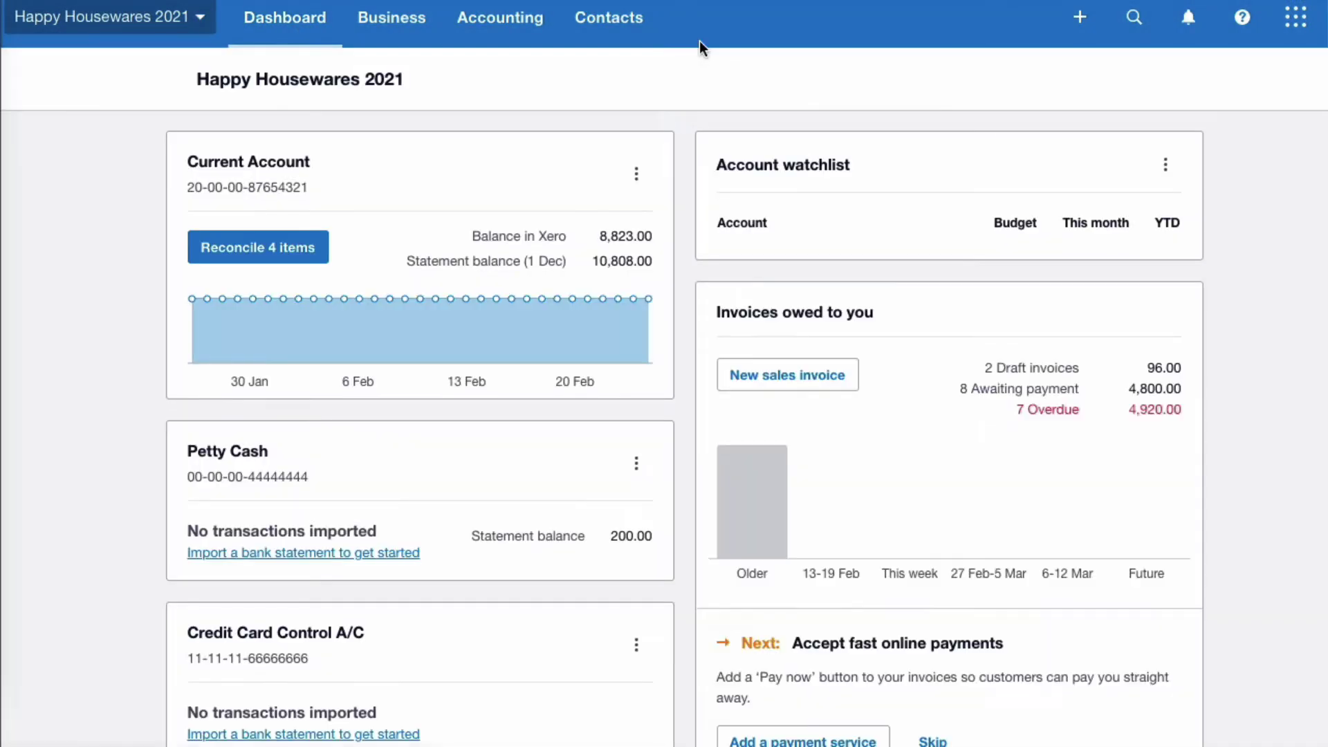
click(513, 29)
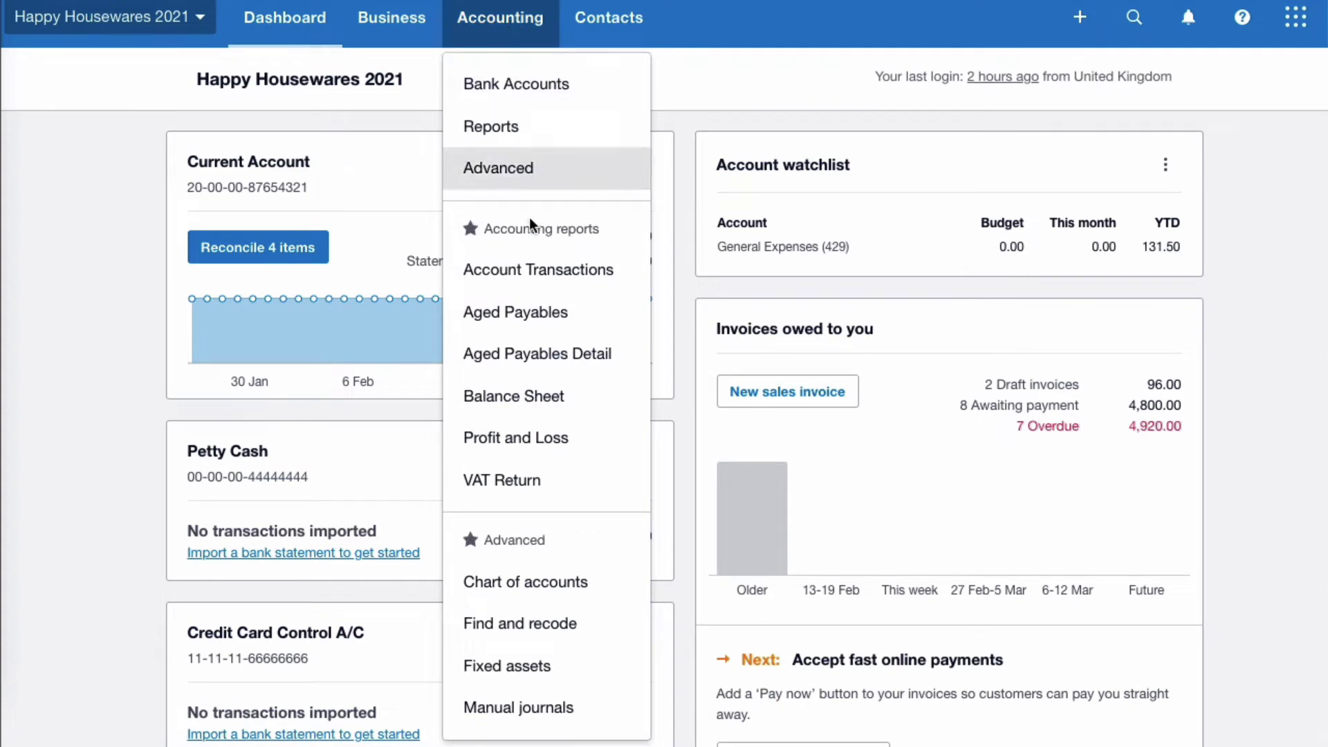
scroll(505, 277, down, 3)
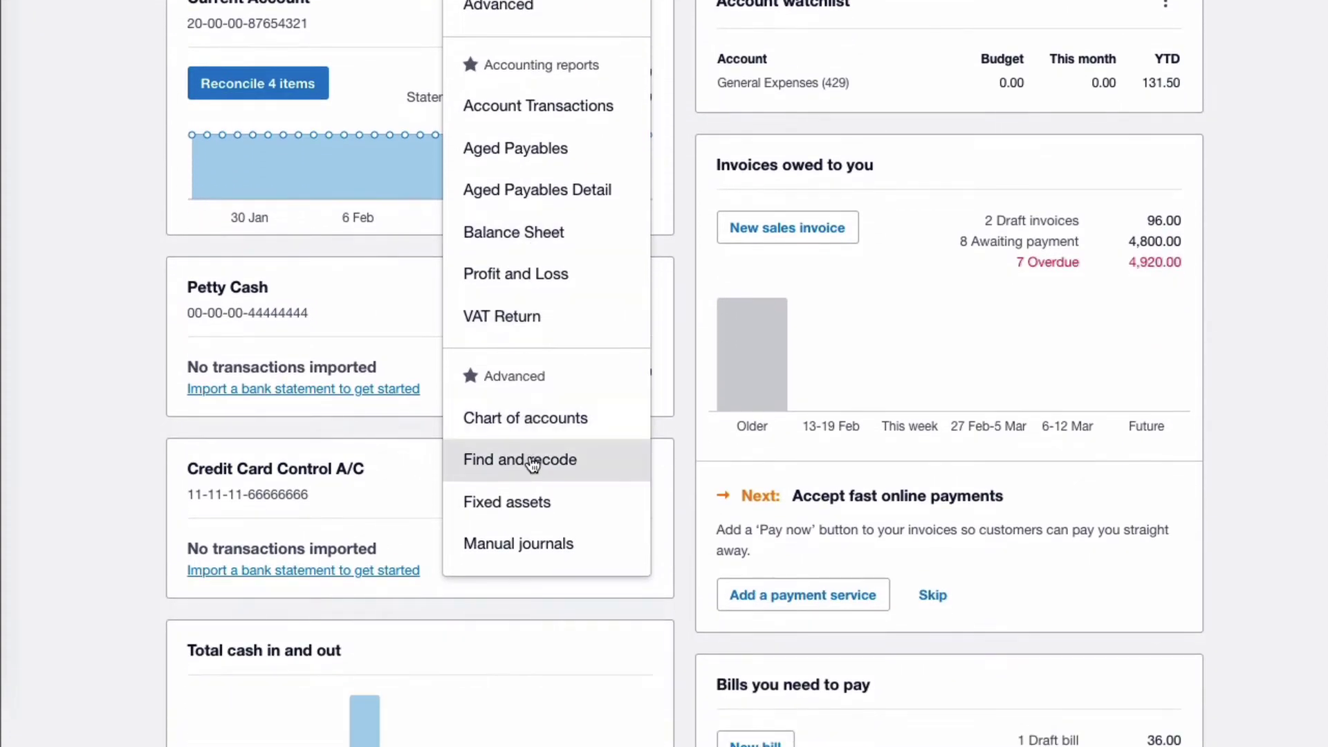
click(547, 545)
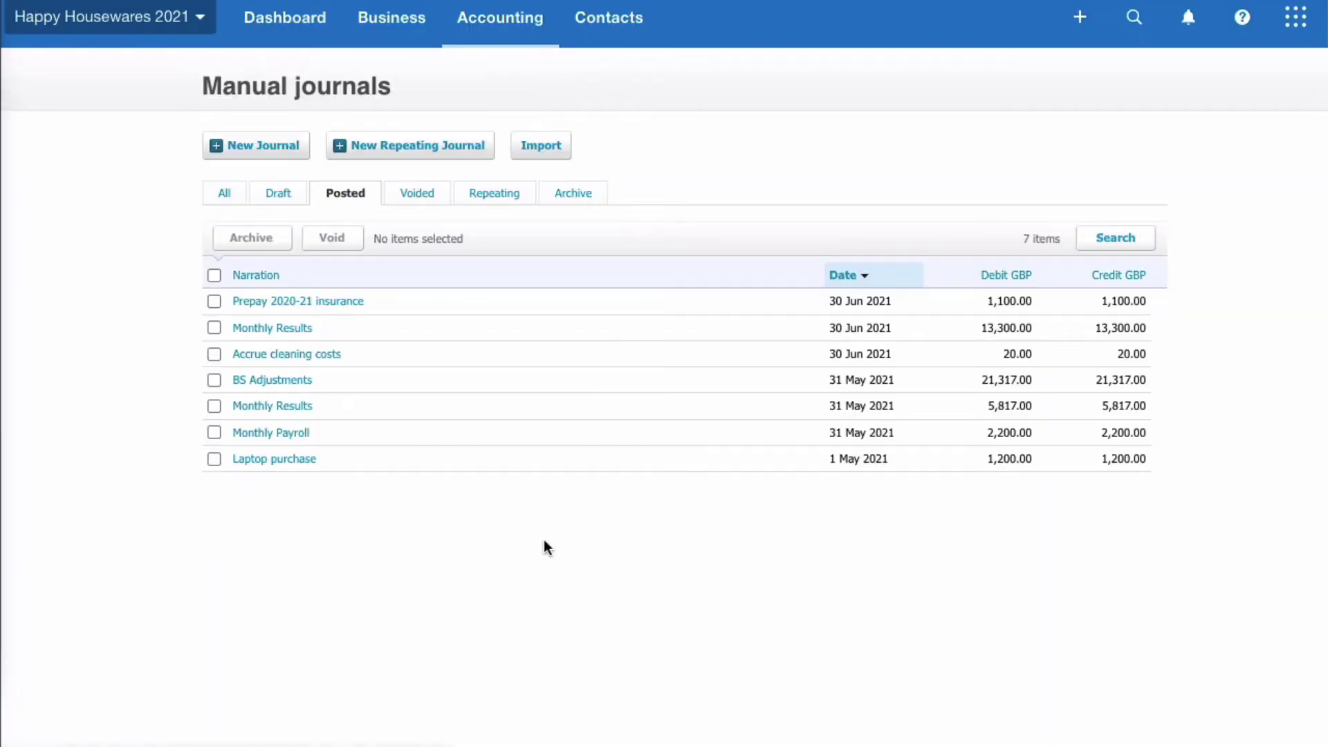
Step: Start a blank New Manual Journal from the Manual journals page
click(256, 147)
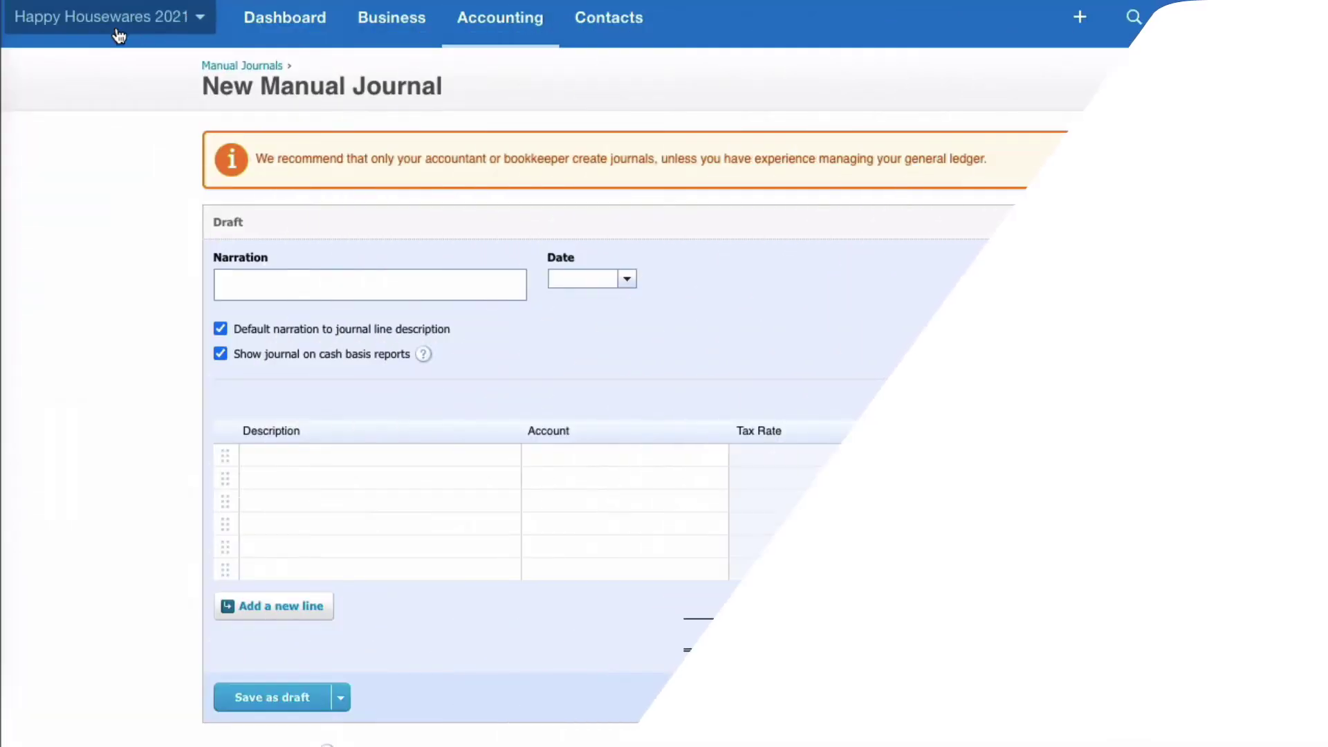
Step: Change the user's accounting access to Standard in organisation settings
click(119, 27)
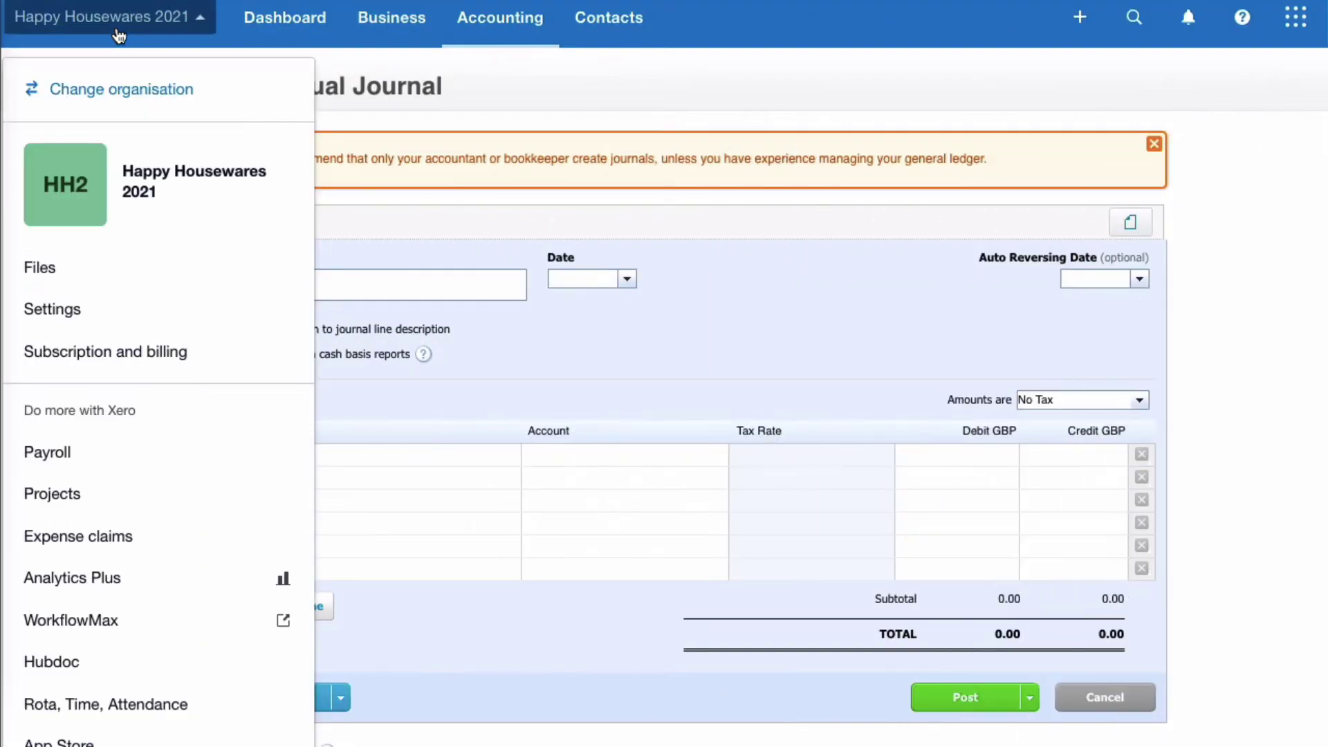
click(69, 307)
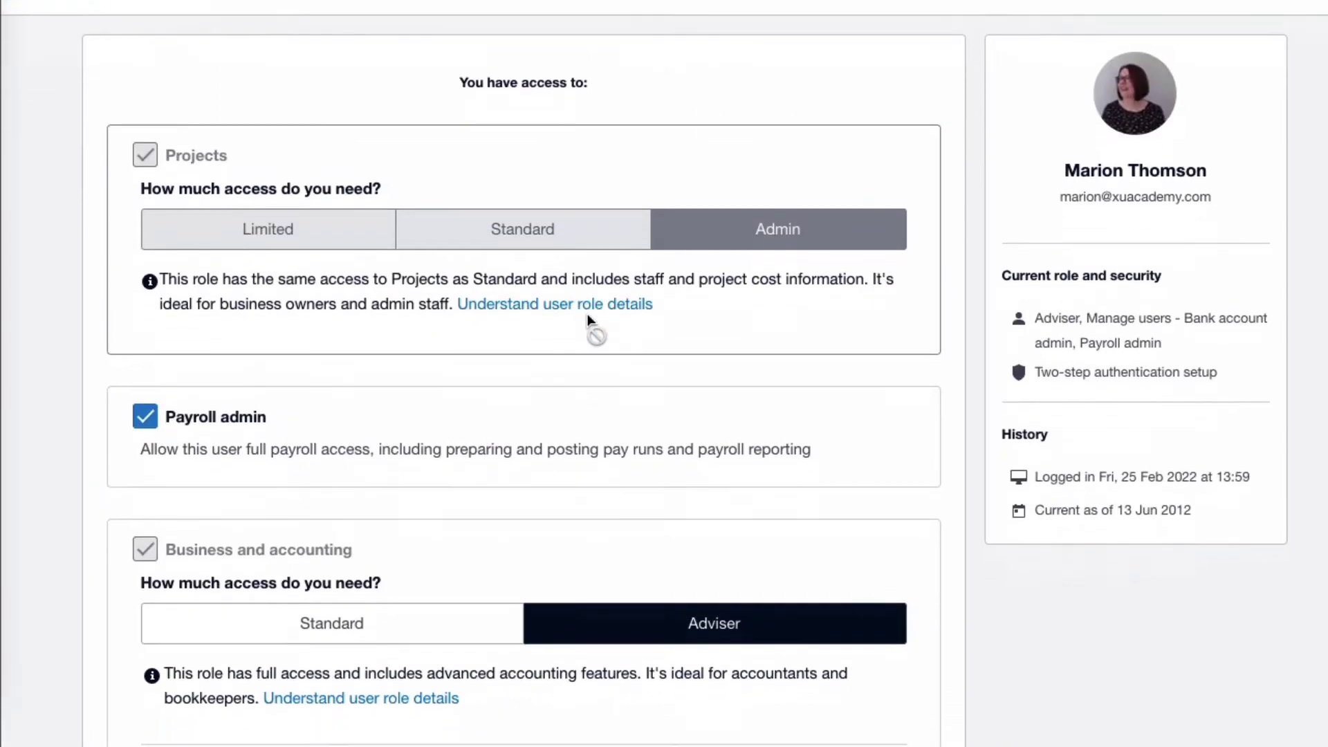
scroll(587, 318, down, 1)
scroll(589, 320, down, 2)
scroll(587, 320, down, 1)
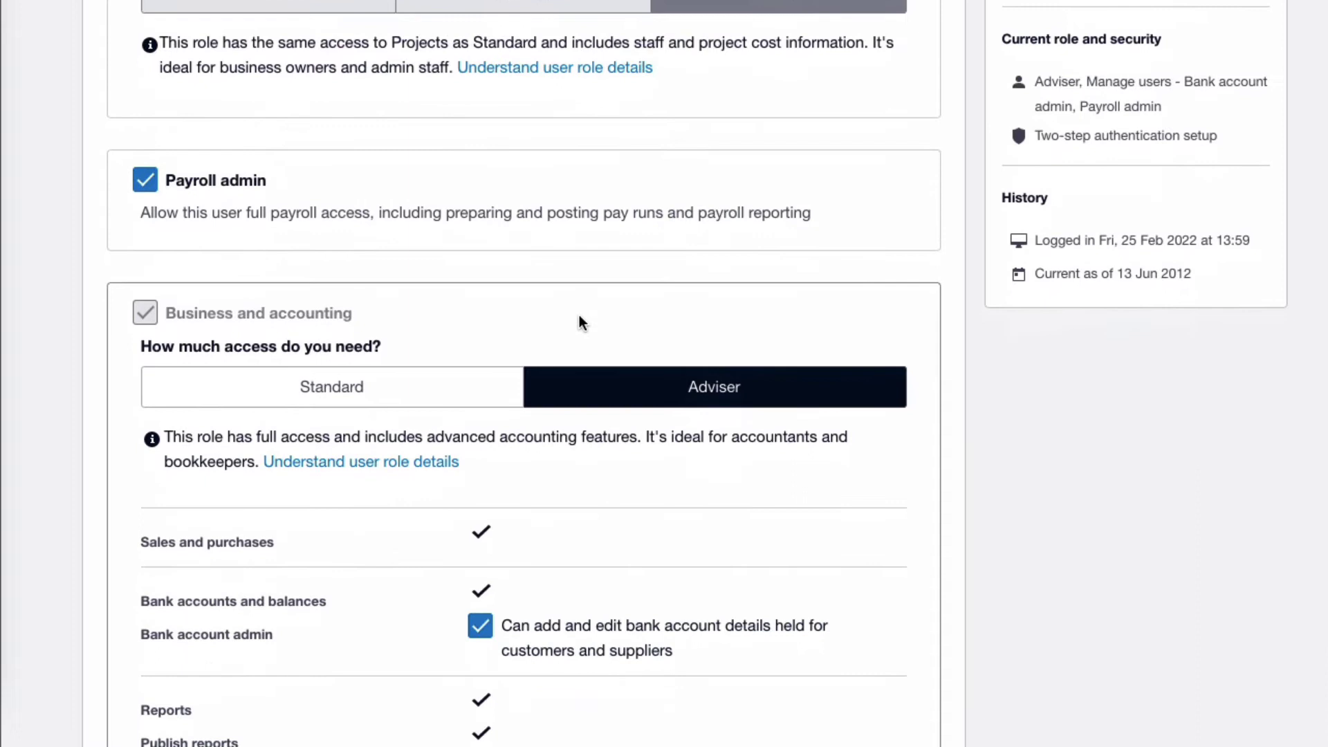
scroll(436, 326, down, 1)
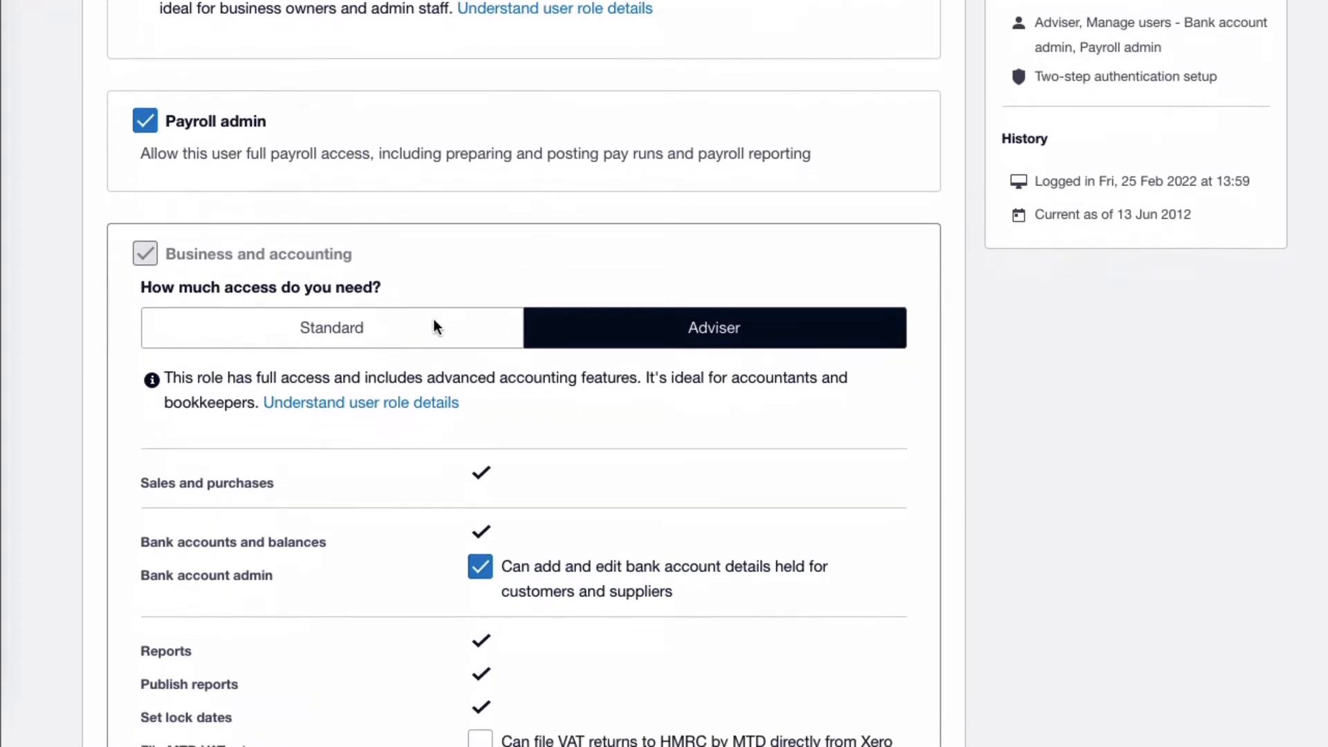
click(330, 335)
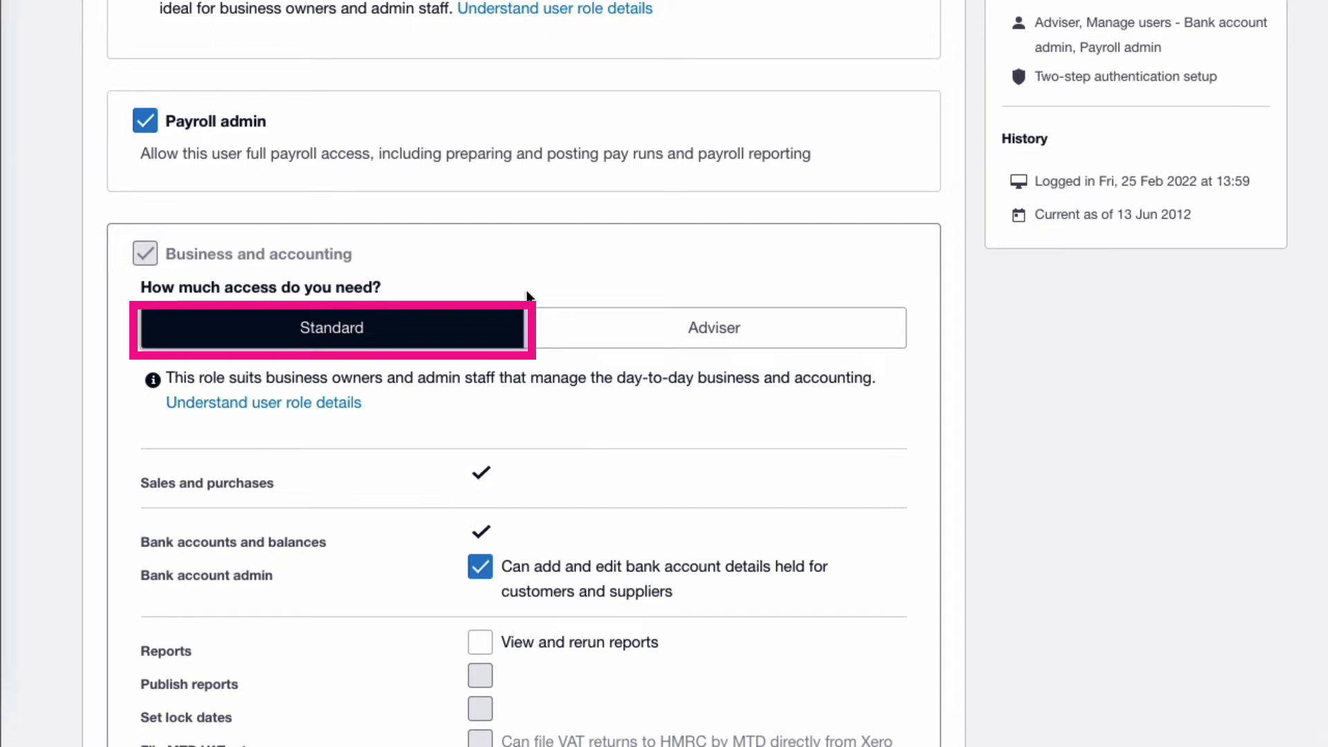
Step: Allow the user to view and rerun reports, then save the updated permissions
scroll(444, 501, down, 3)
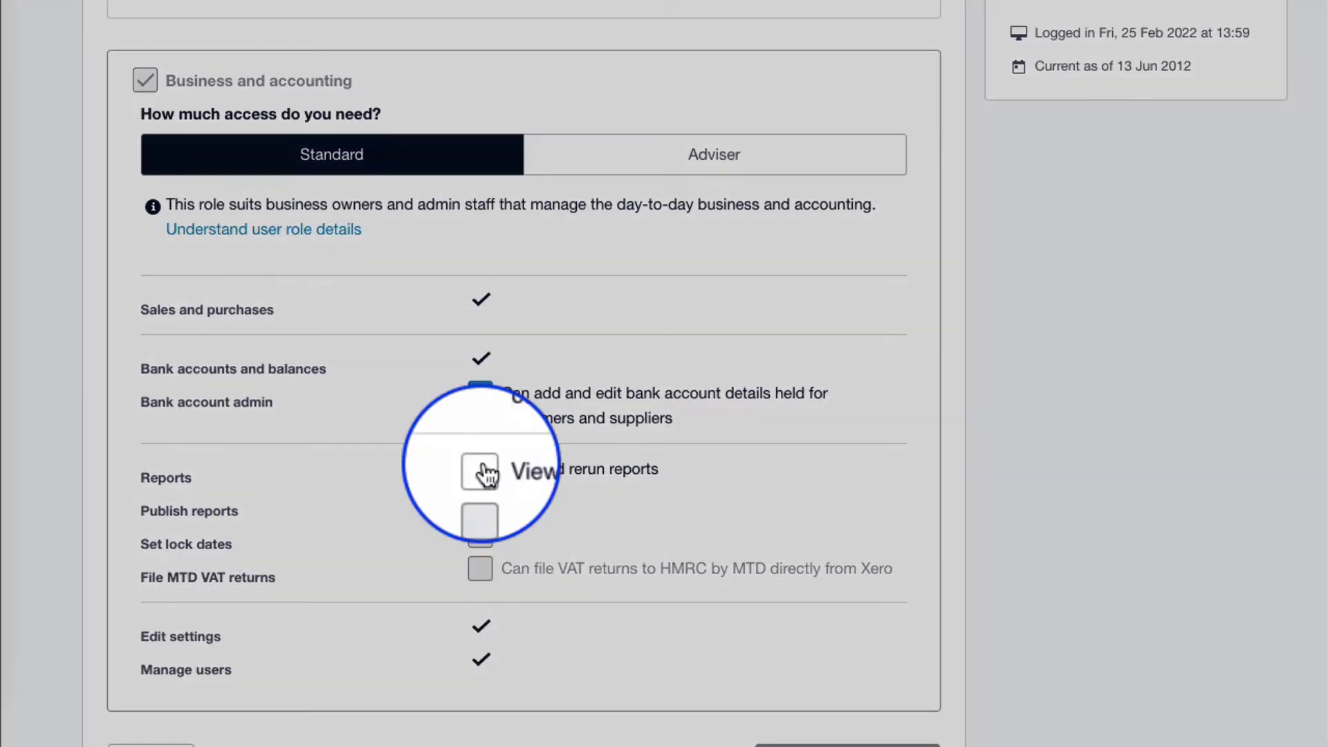
click(487, 473)
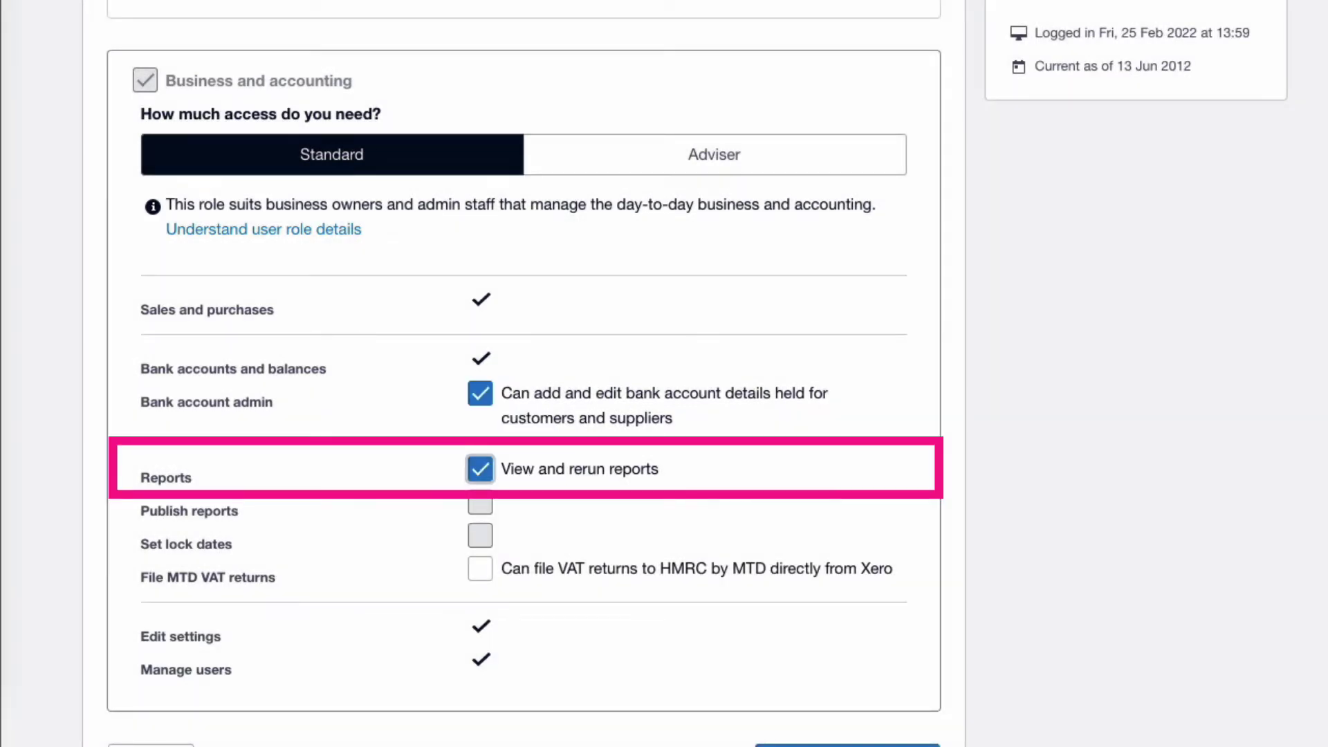
scroll(730, 476, down, 2)
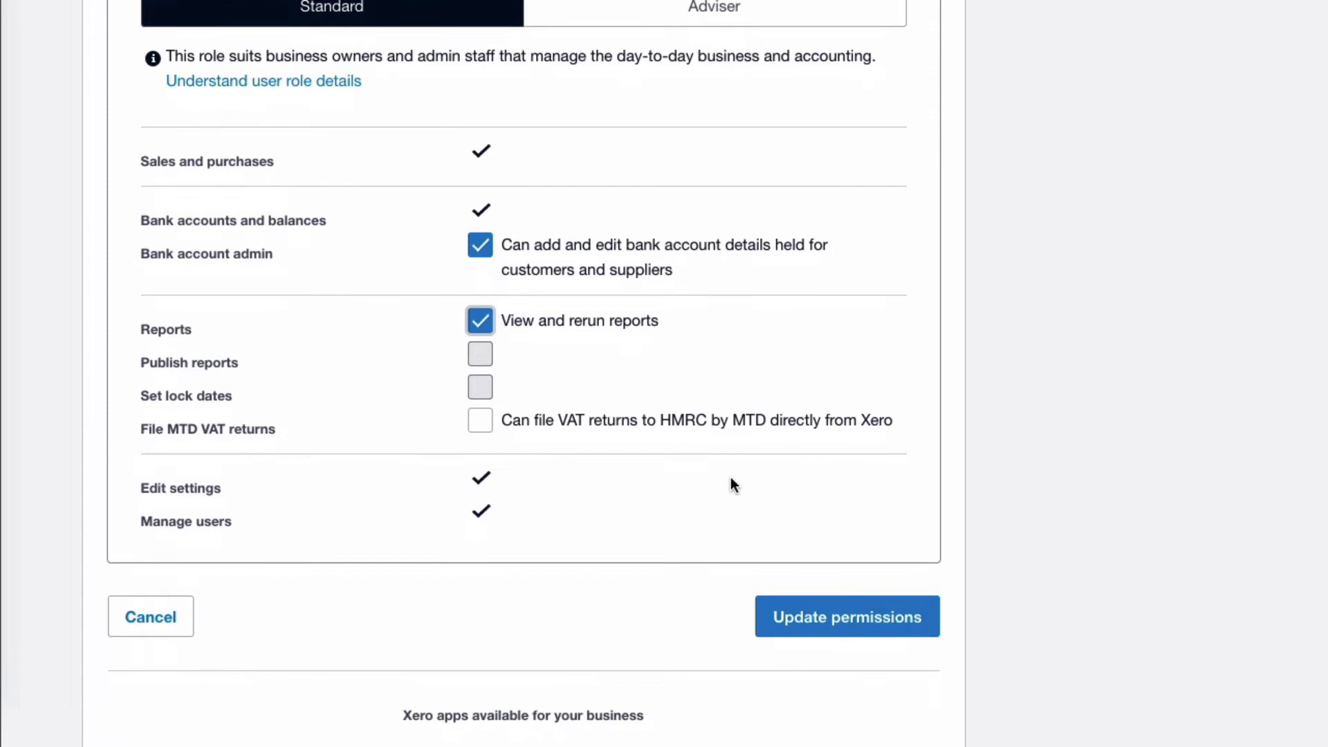
click(858, 618)
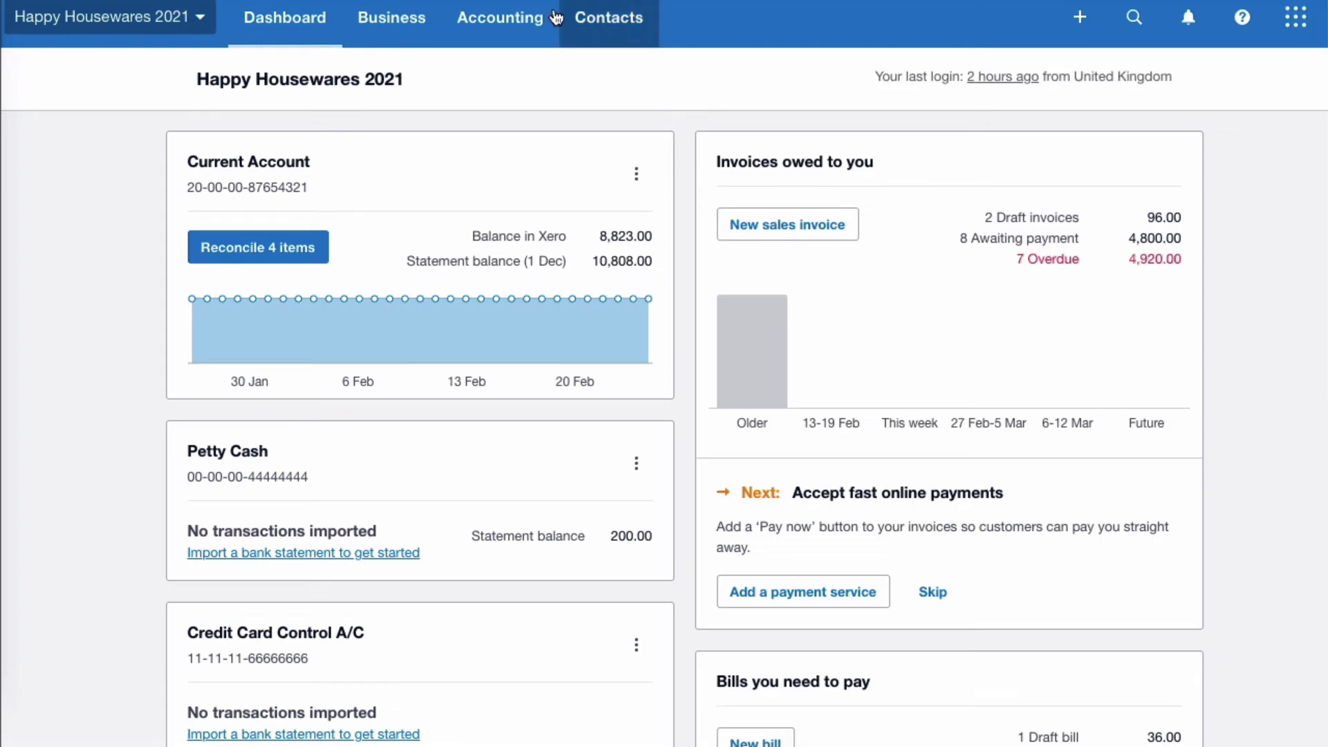
Step: Confirm Manual Journals is missing from Advanced accounting, then open the Reports home page
click(516, 31)
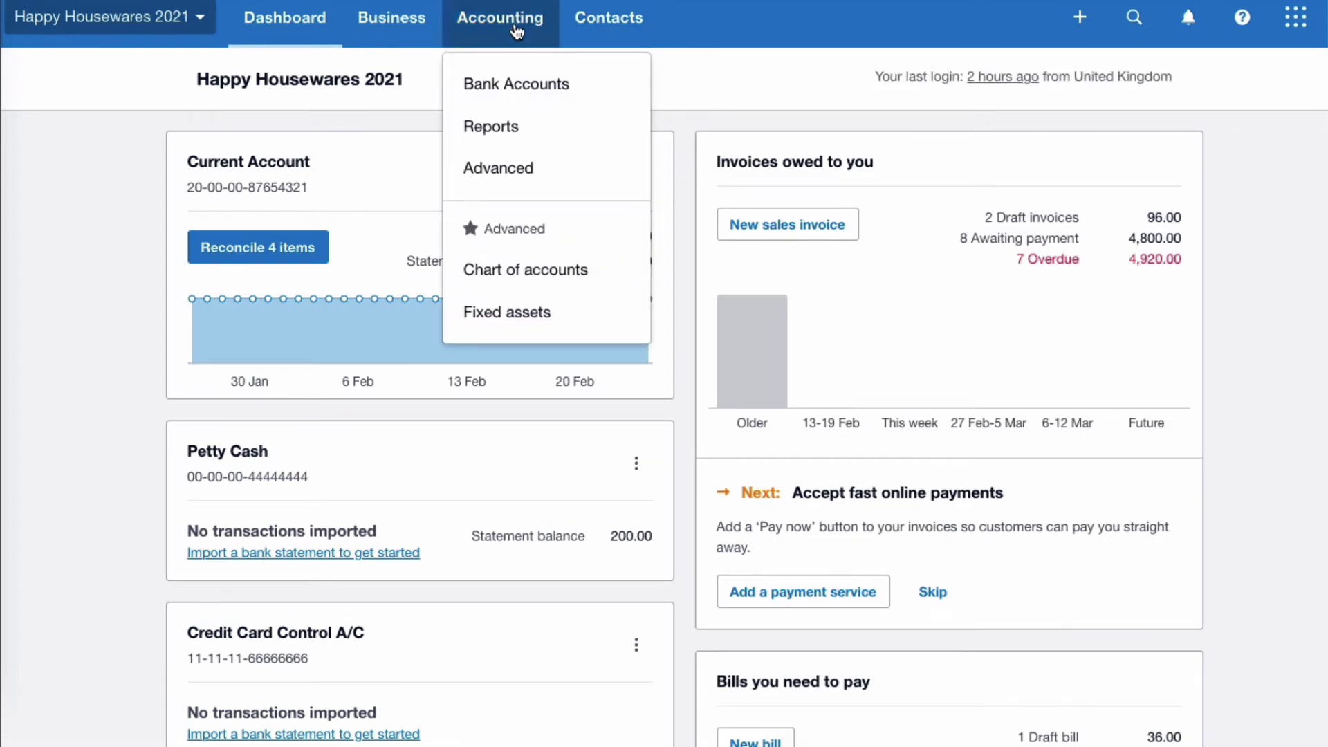
click(509, 182)
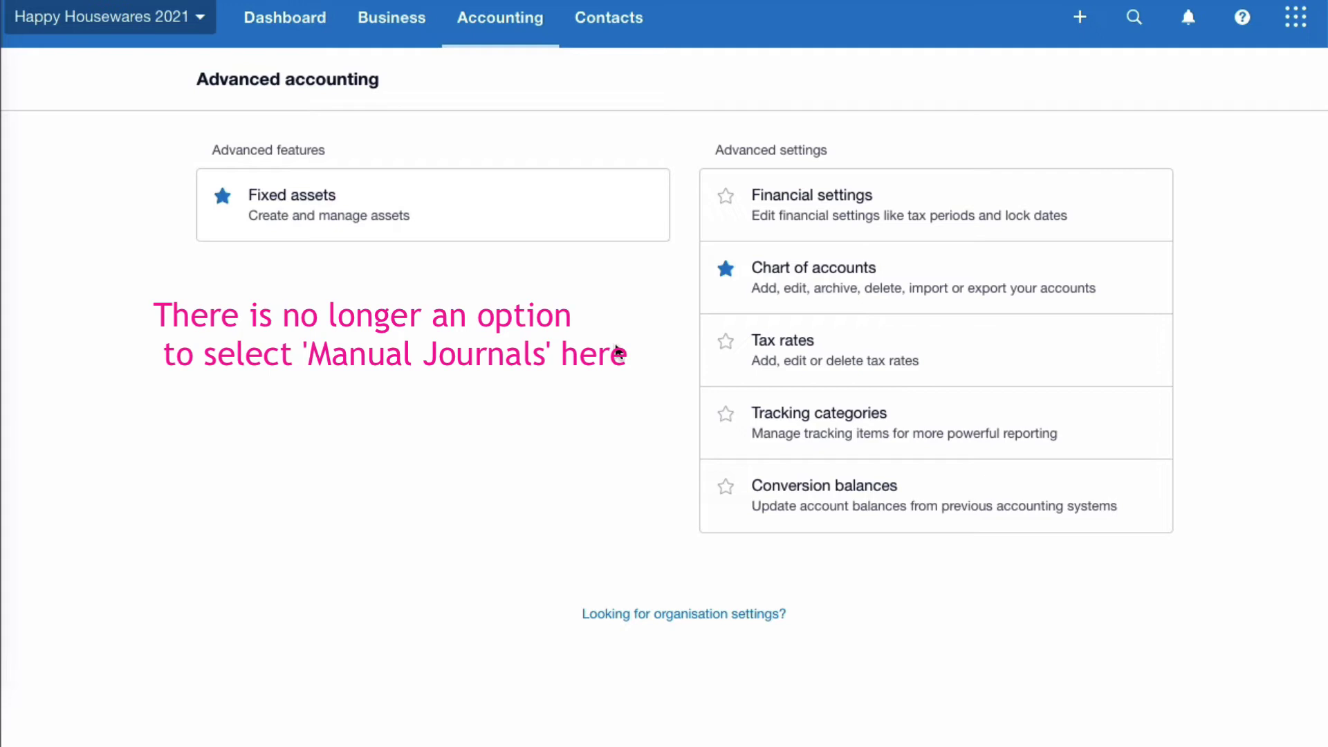
click(517, 29)
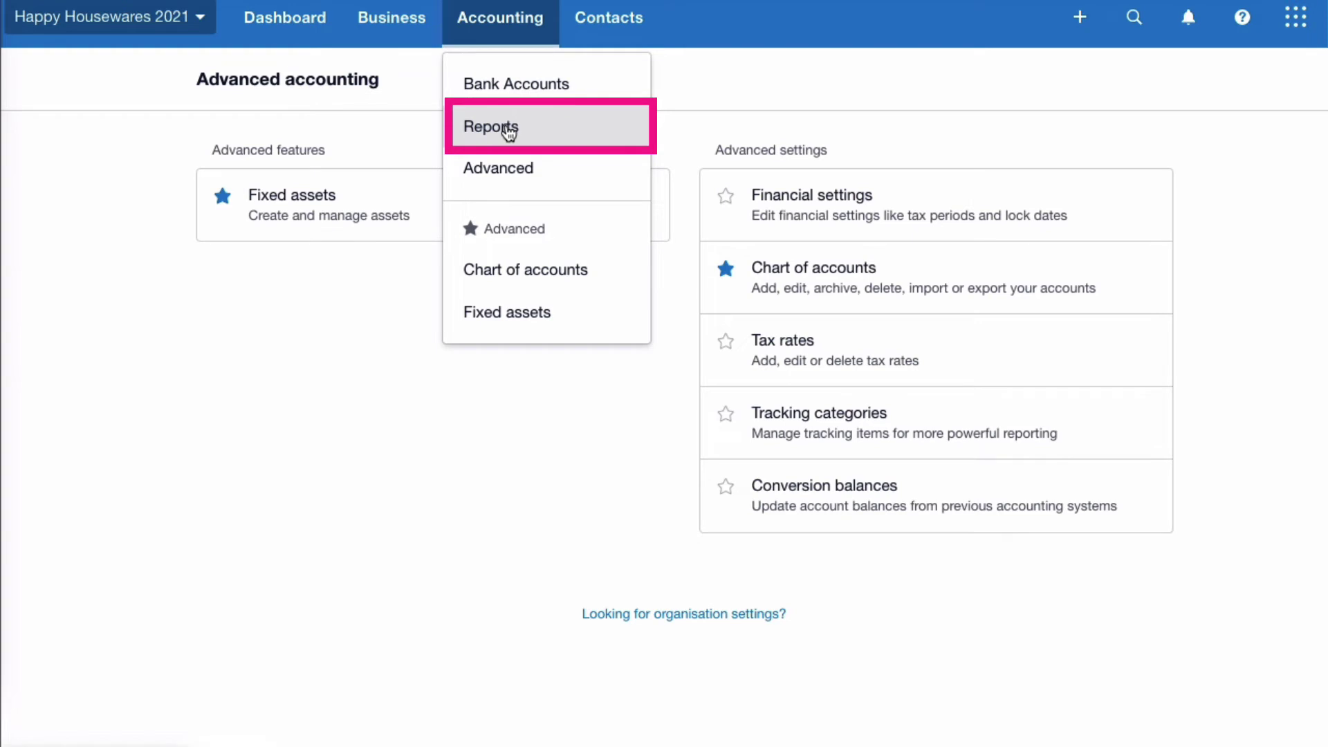
click(509, 129)
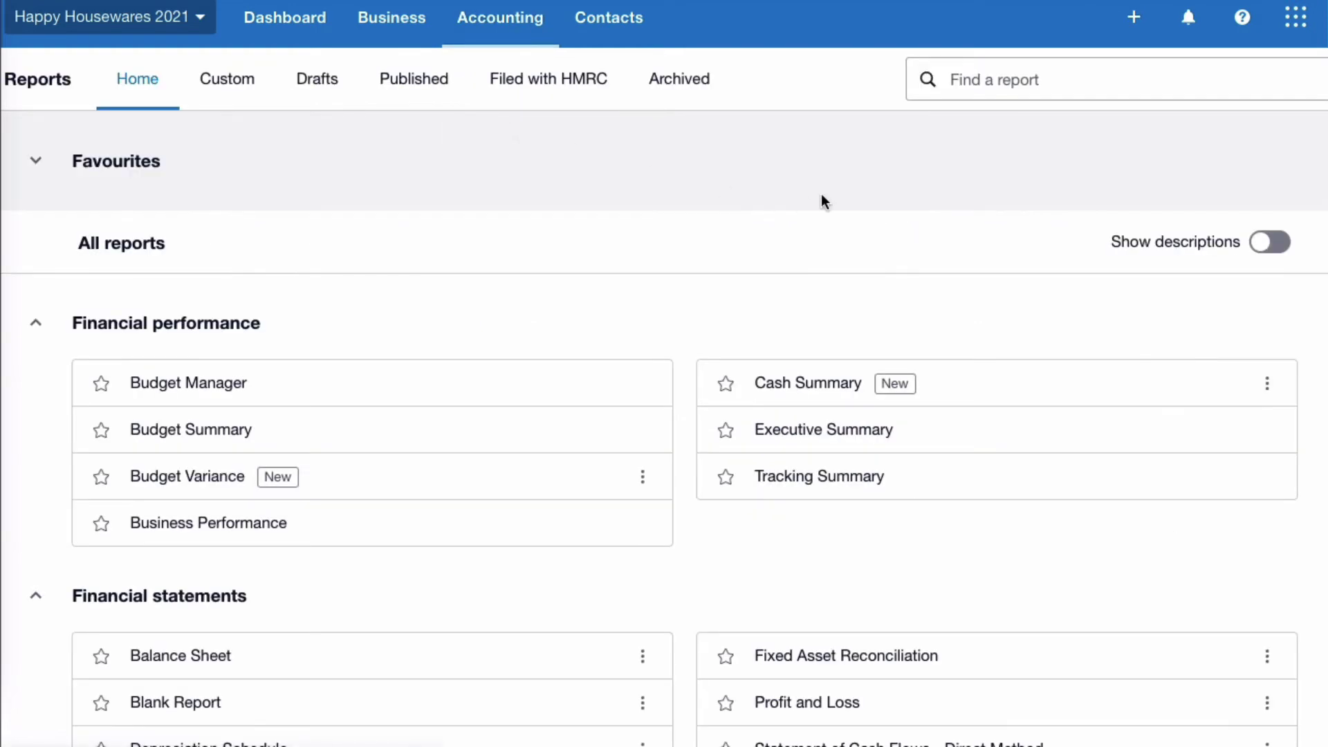
Step: Spot Journal Report under Taxes and balances, then search the reports for 'journ'
scroll(822, 201, down, 3)
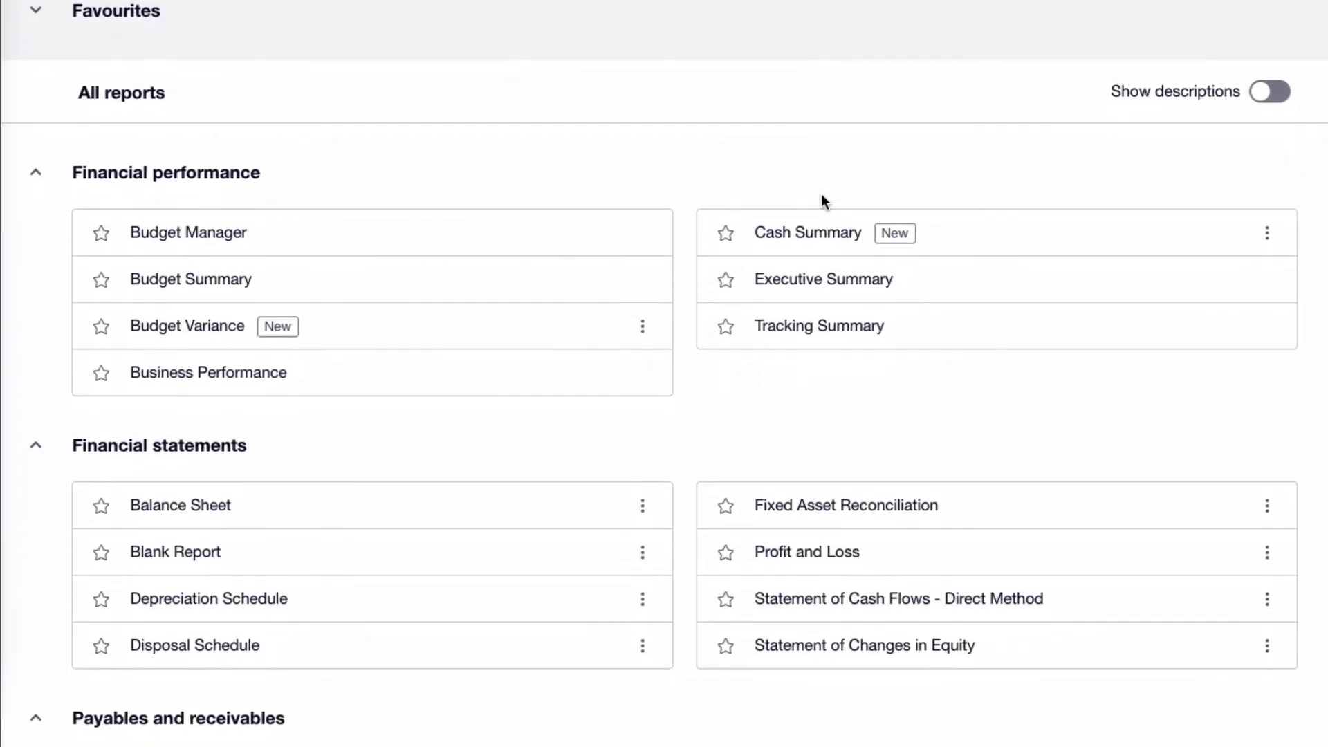
scroll(824, 201, down, 12)
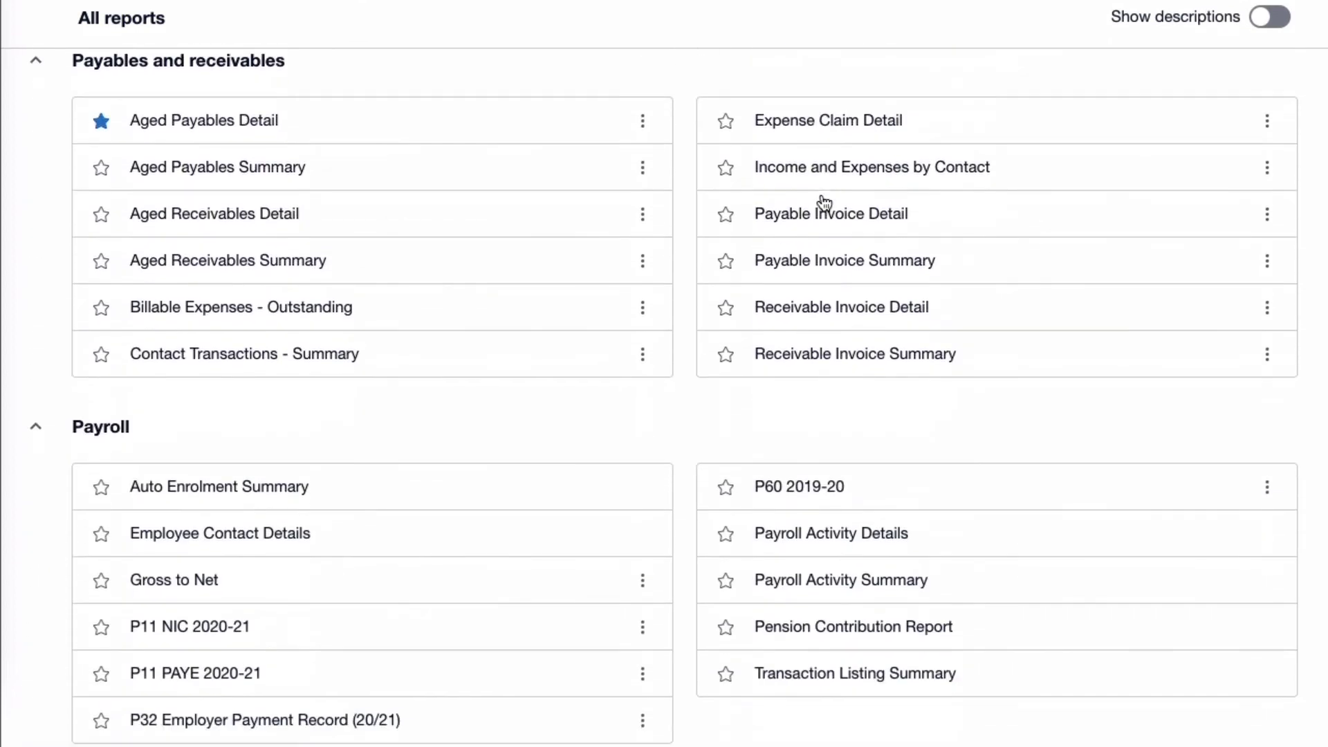
scroll(824, 202, down, 7)
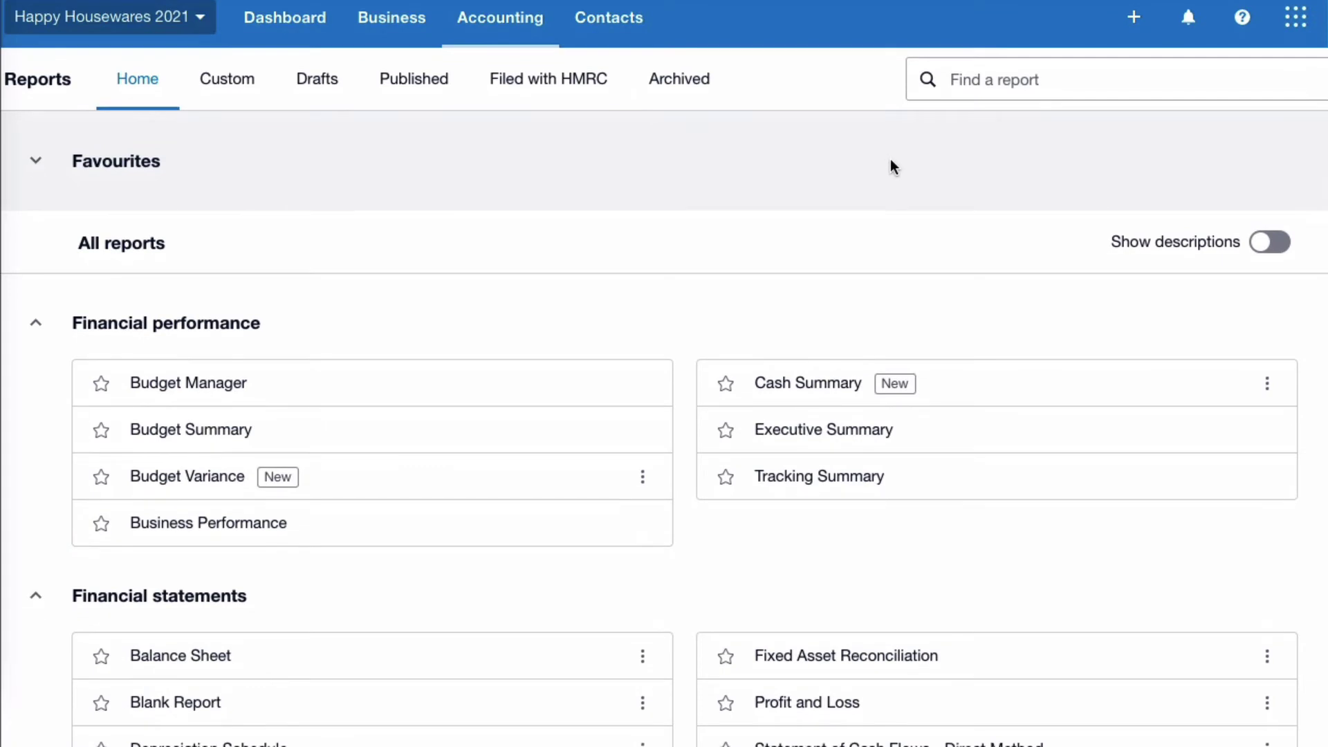
click(961, 81)
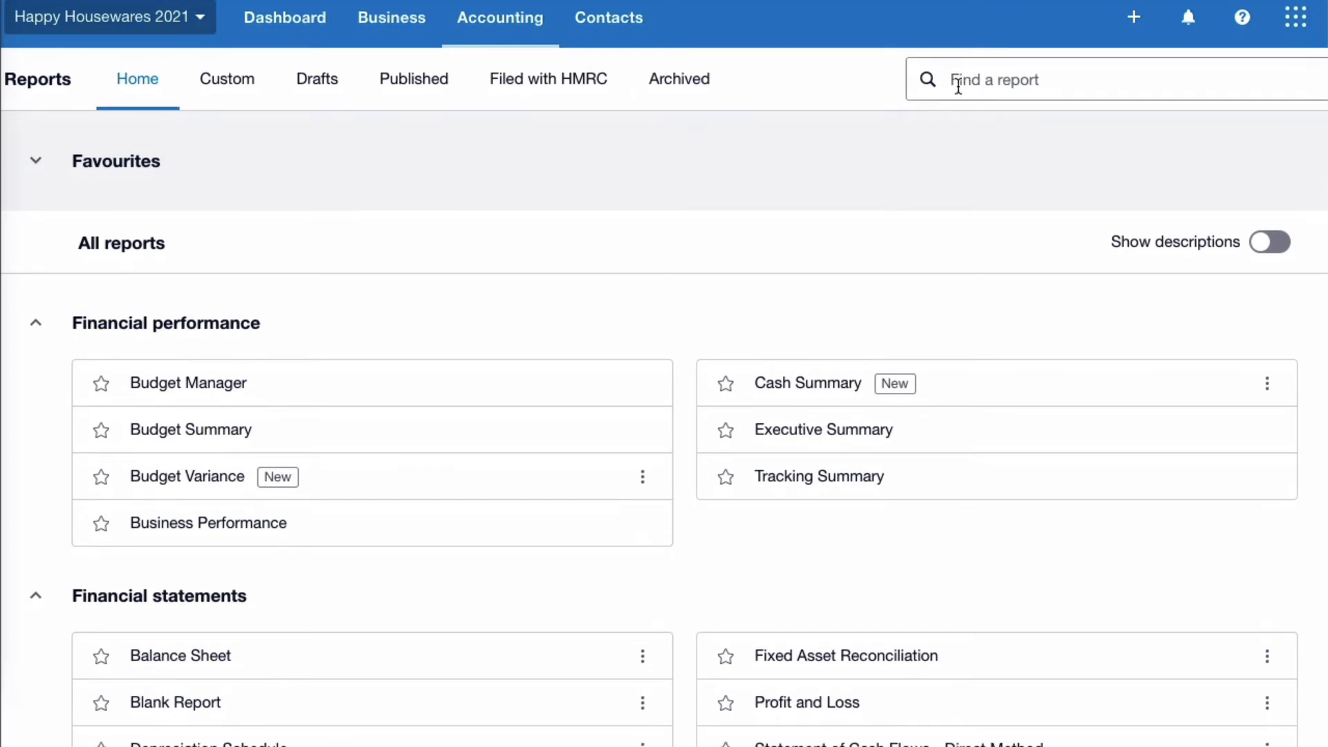
text(jou)
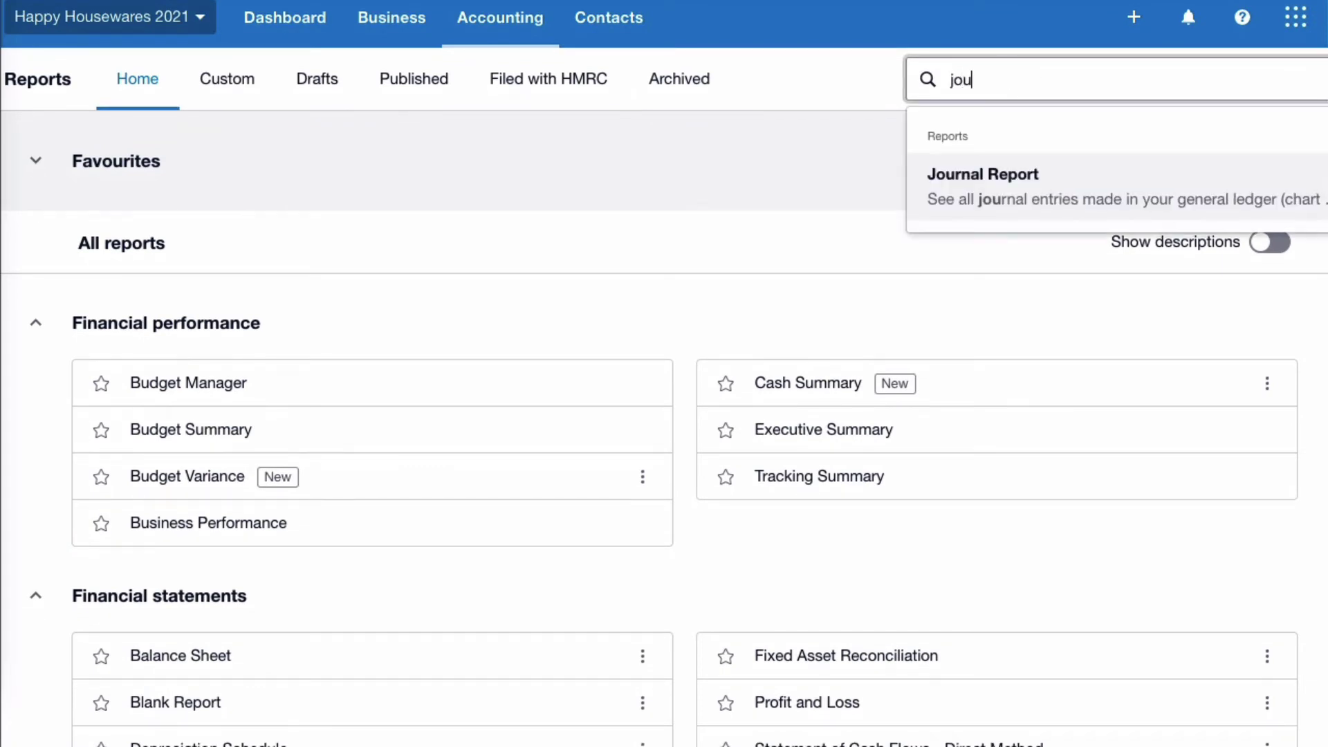
text(rn)
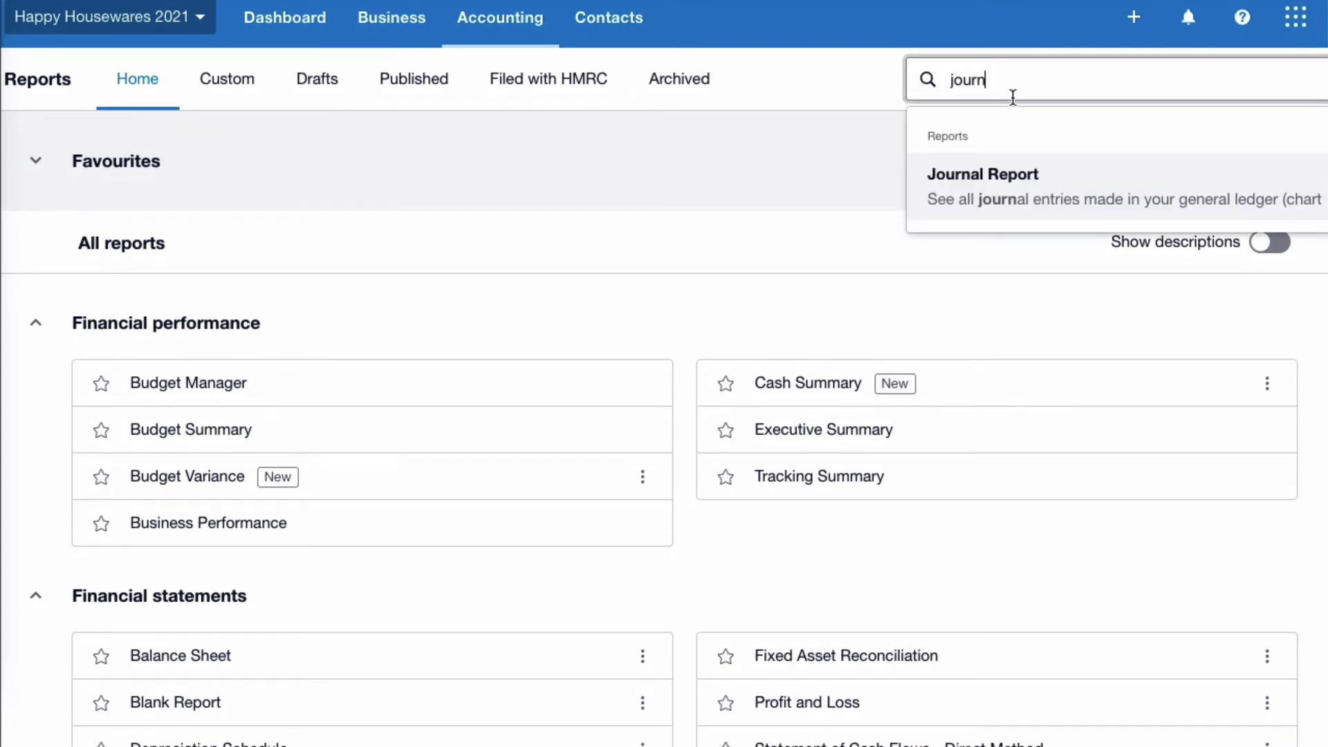
Step: Open the Journal Report for 1–28 Feb 2022 and add a new manual journal
click(997, 181)
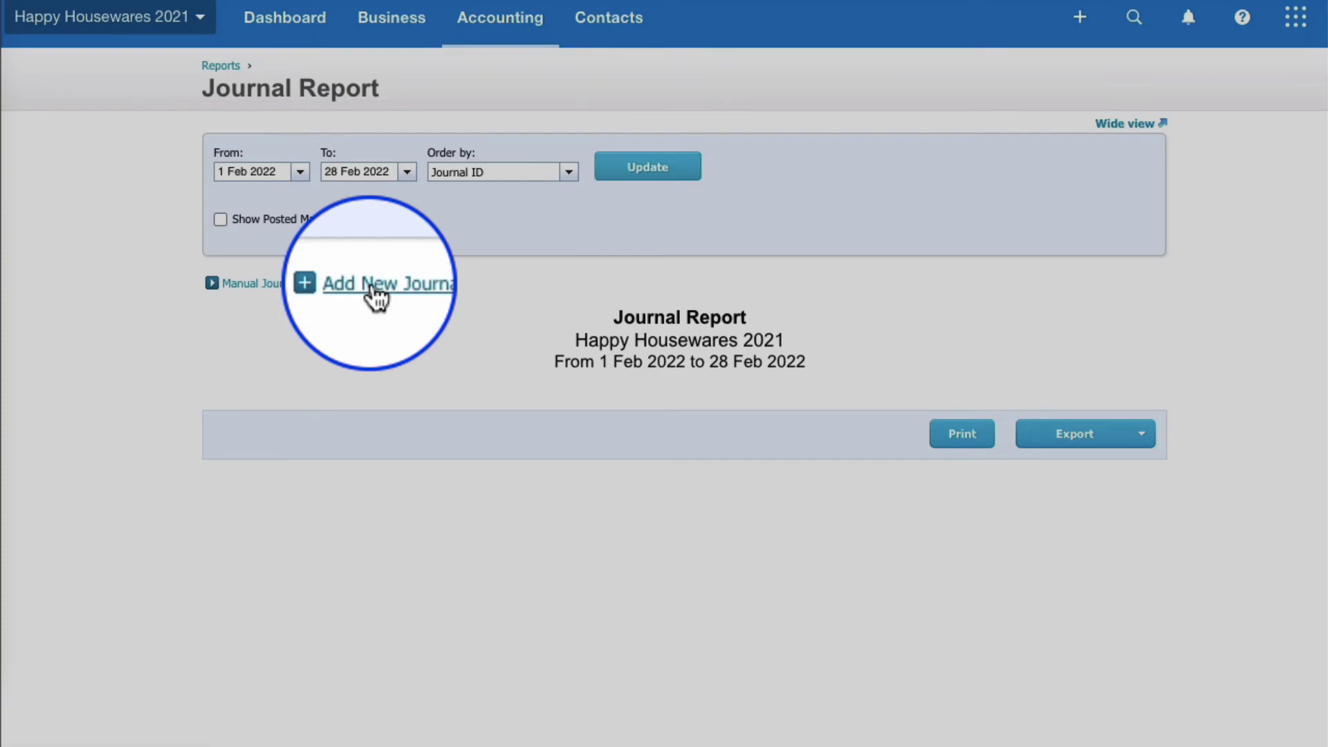
click(372, 285)
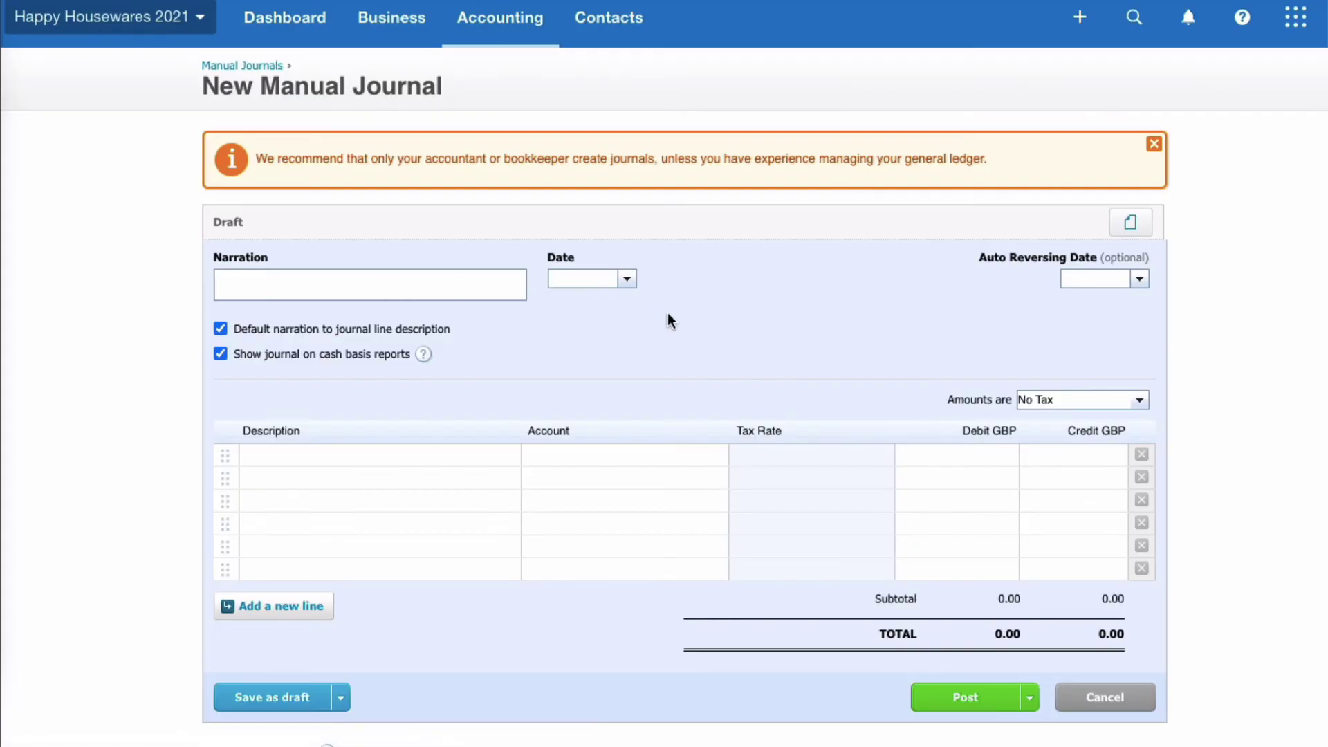